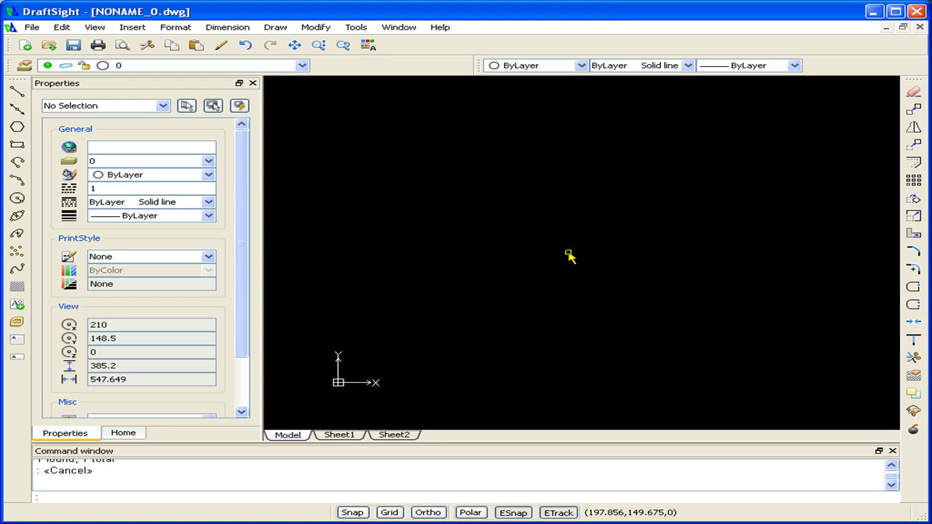
# - Draw one diagonal line segment across the black canvas with the Line tool, then end the command
pyautogui.click(17, 91)
pyautogui.click(394, 176)
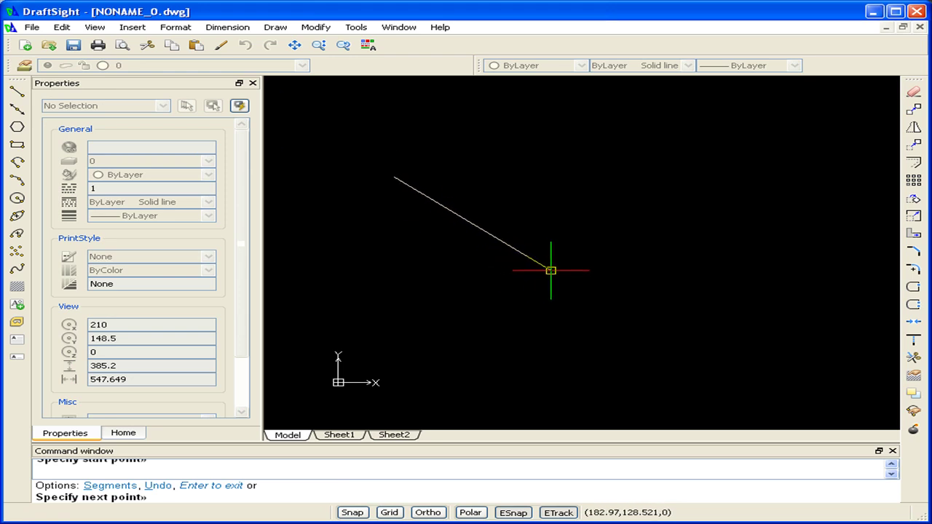
pyautogui.click(548, 270)
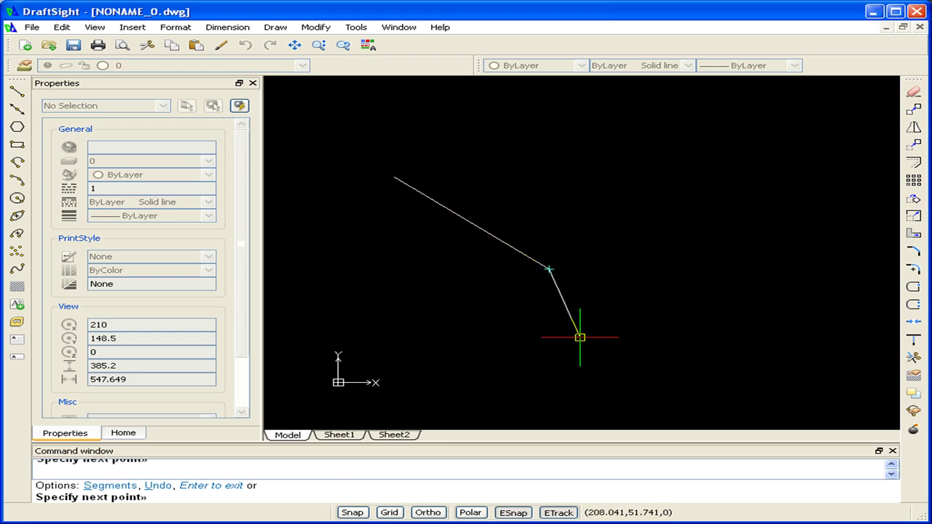
pyautogui.press('Escape')
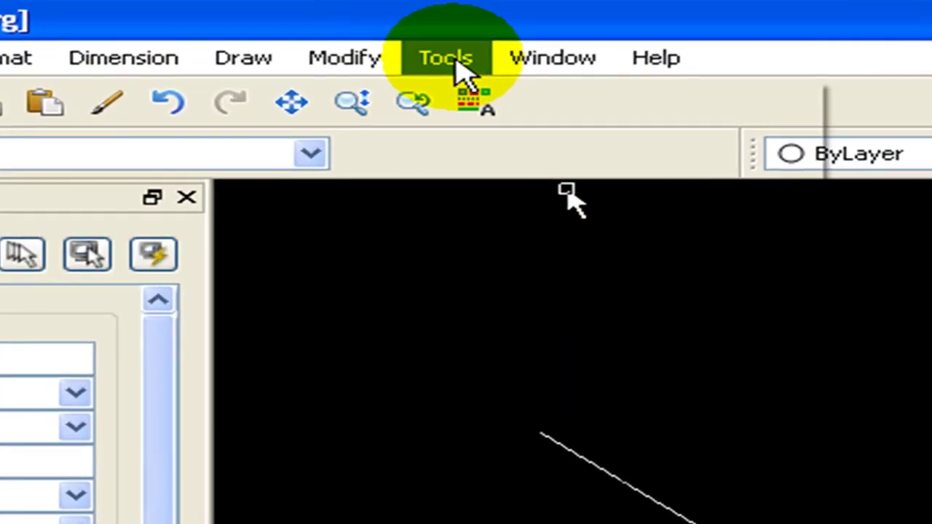
# - Set the Model Background element colour to White under System Options > Display > Element Colors
pyautogui.click(357, 27)
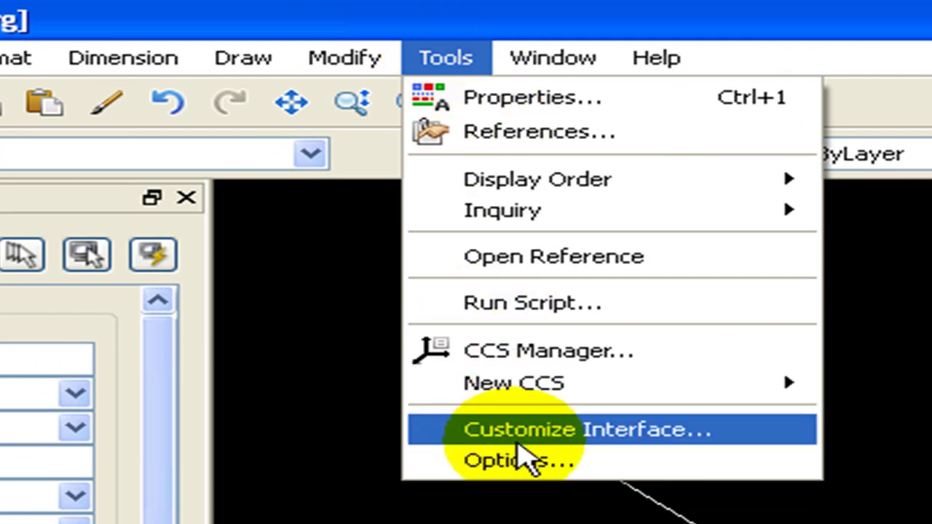
pyautogui.click(520, 460)
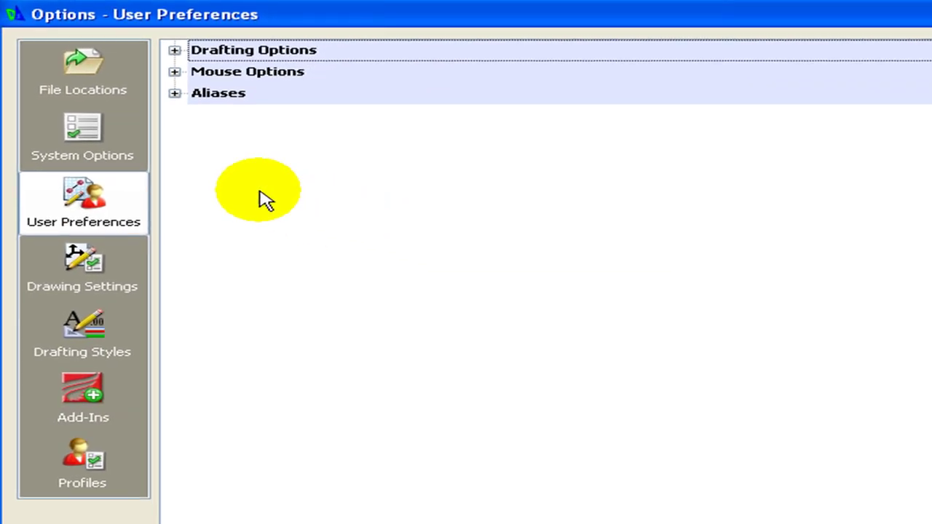
pyautogui.click(73, 185)
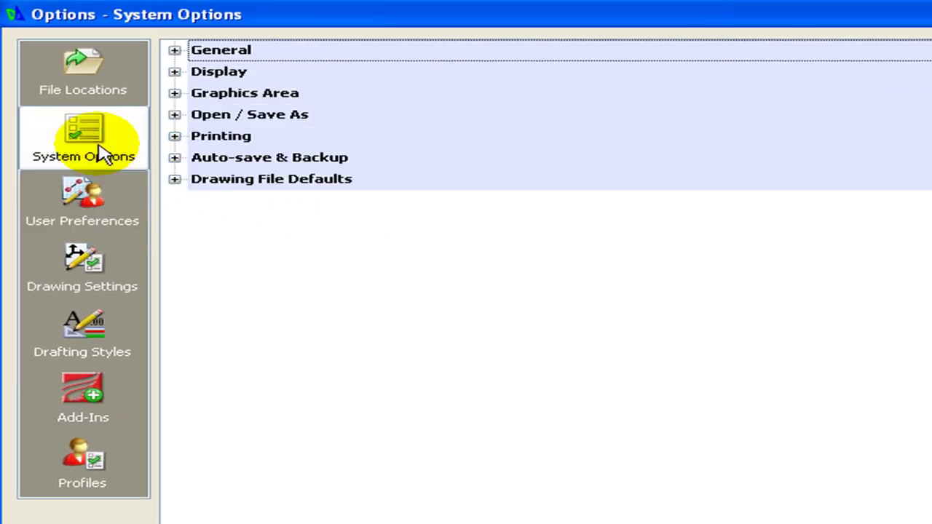
pyautogui.click(175, 72)
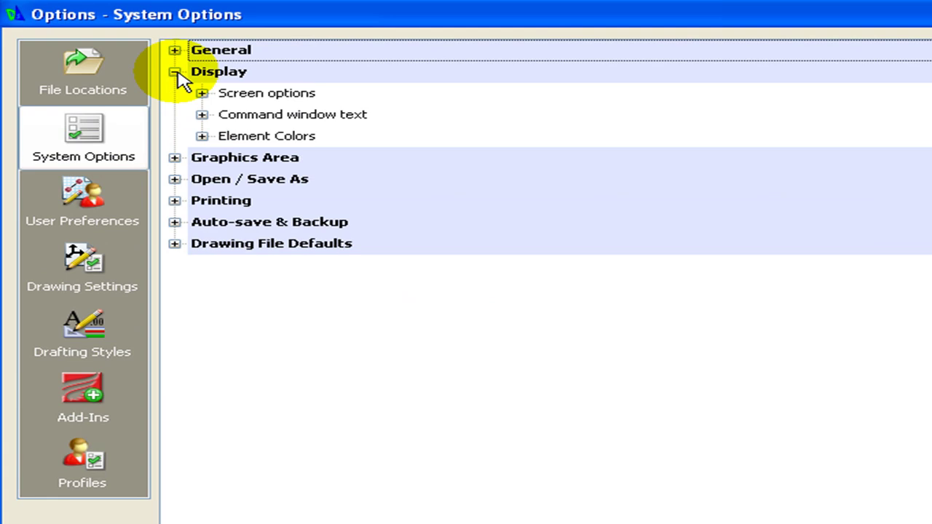
pyautogui.click(202, 137)
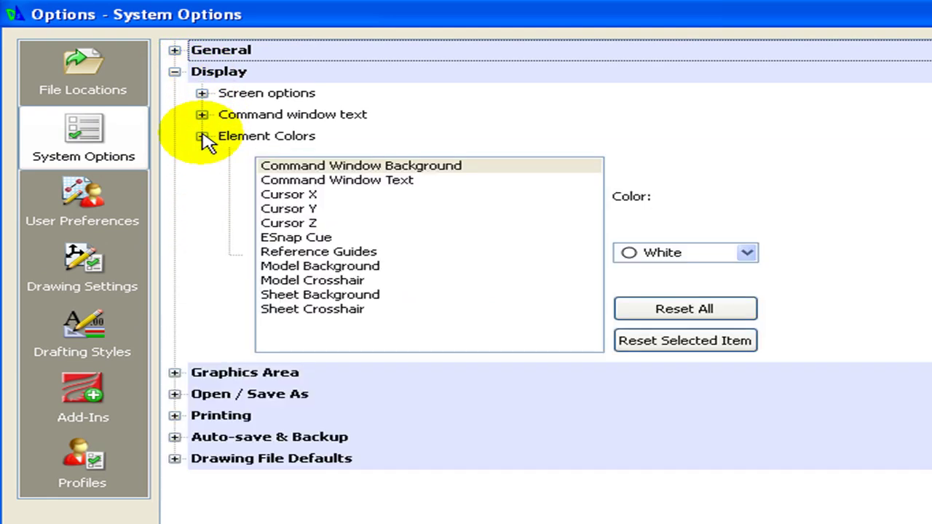
pyautogui.click(292, 267)
pyautogui.click(747, 253)
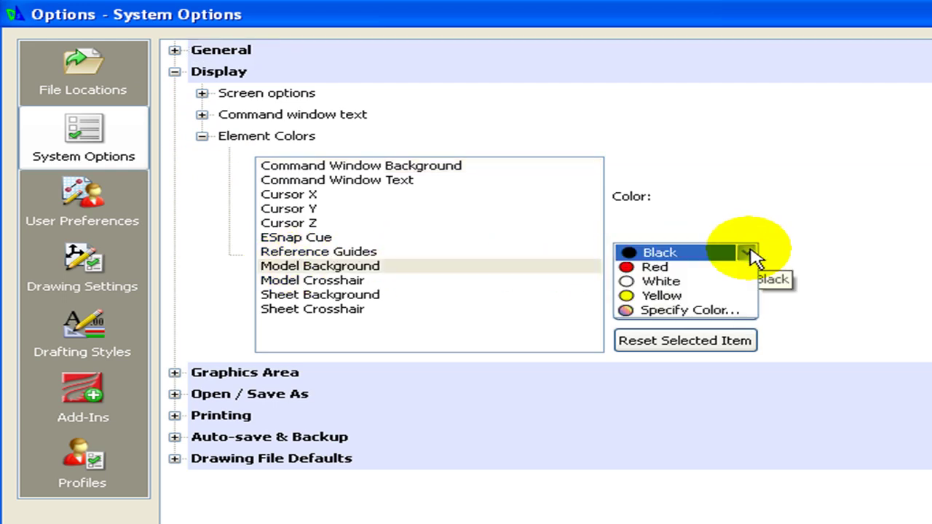
pyautogui.click(686, 358)
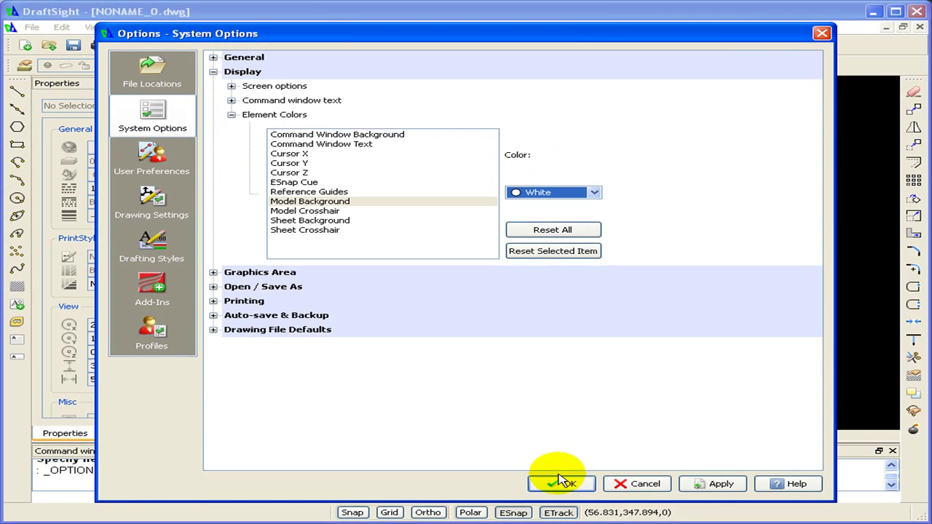
pyautogui.click(557, 480)
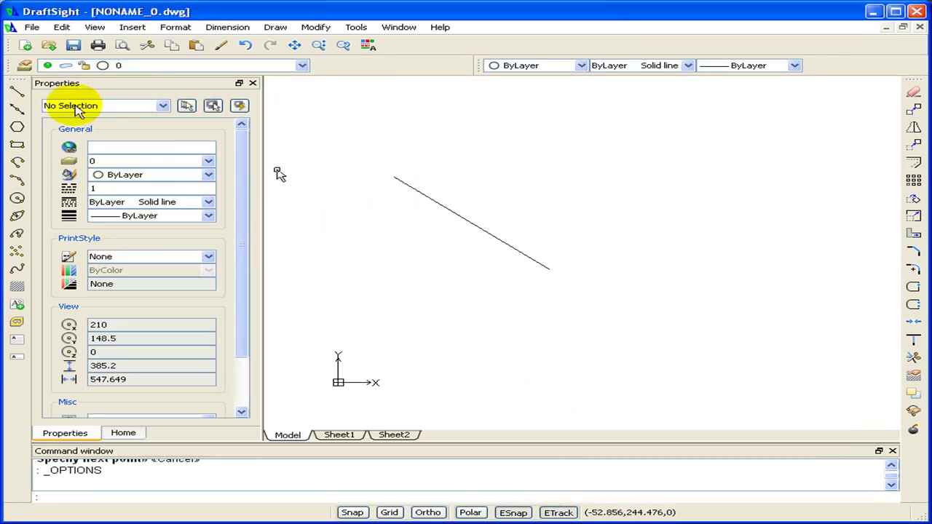
# - Start a new Line command so the endpoint snap marker shows at the existing line's end
pyautogui.click(20, 93)
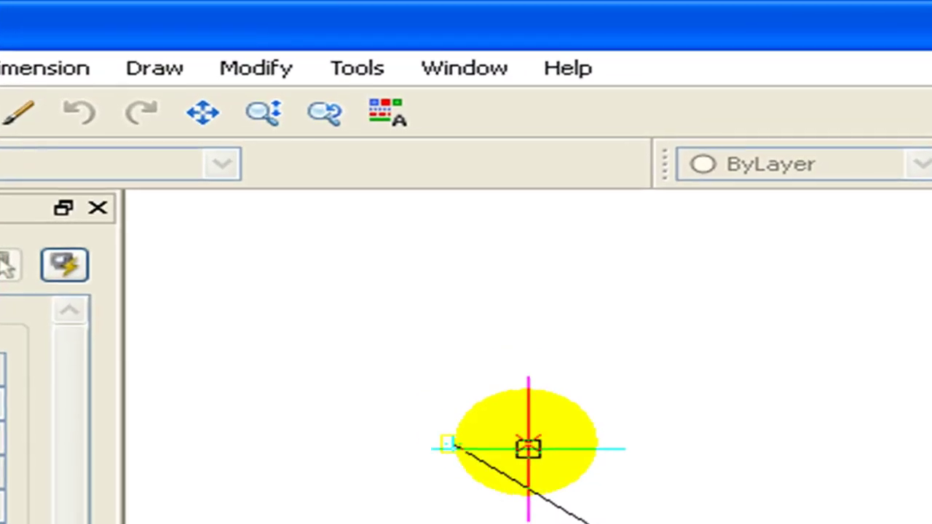
# - Set the ESnap Cue element colour from yellow to Blue under Display > Element Colors
pyautogui.click(355, 72)
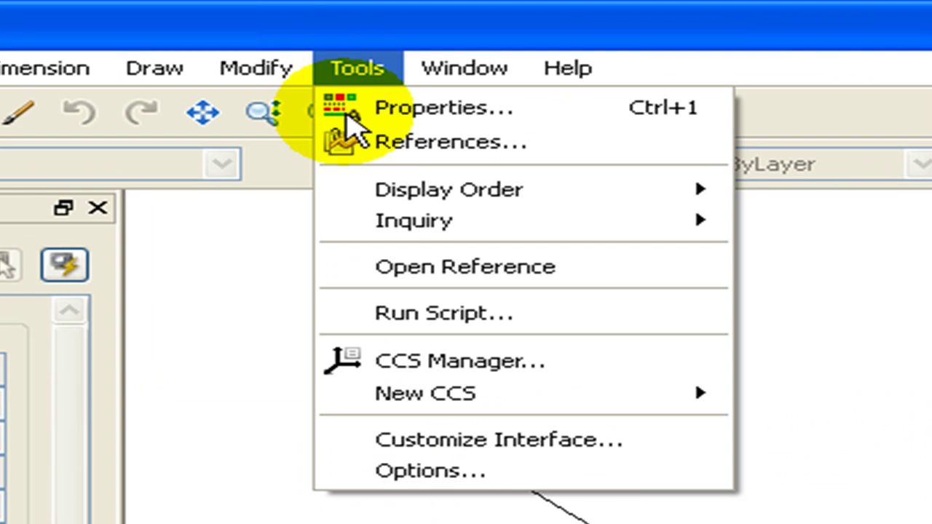
pyautogui.click(440, 472)
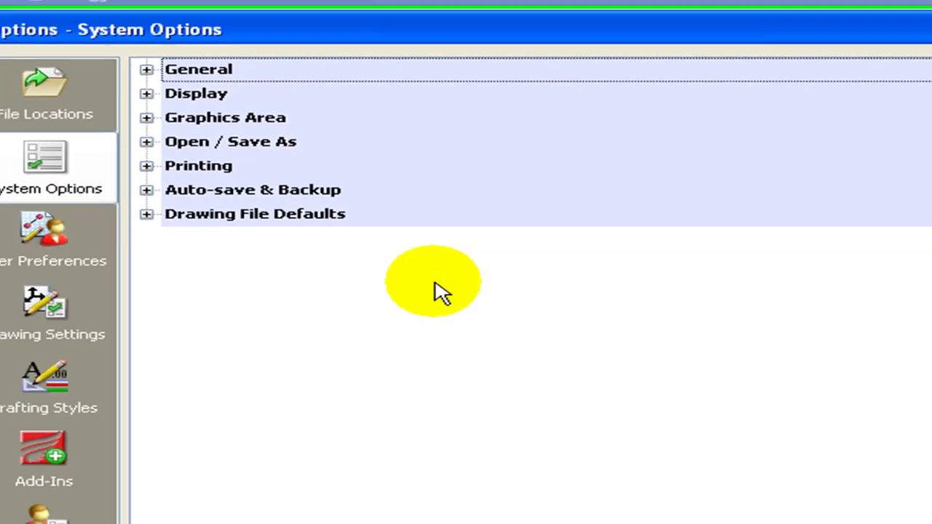
pyautogui.click(180, 75)
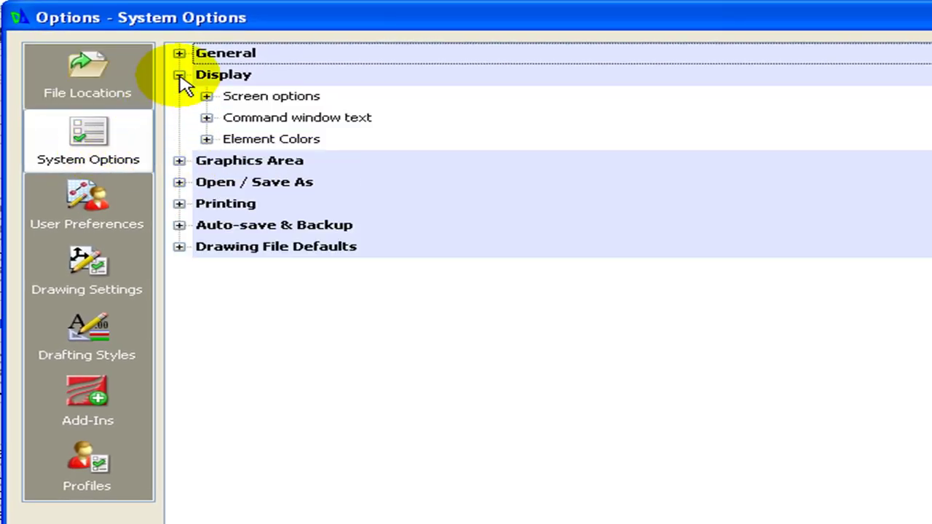
pyautogui.click(207, 139)
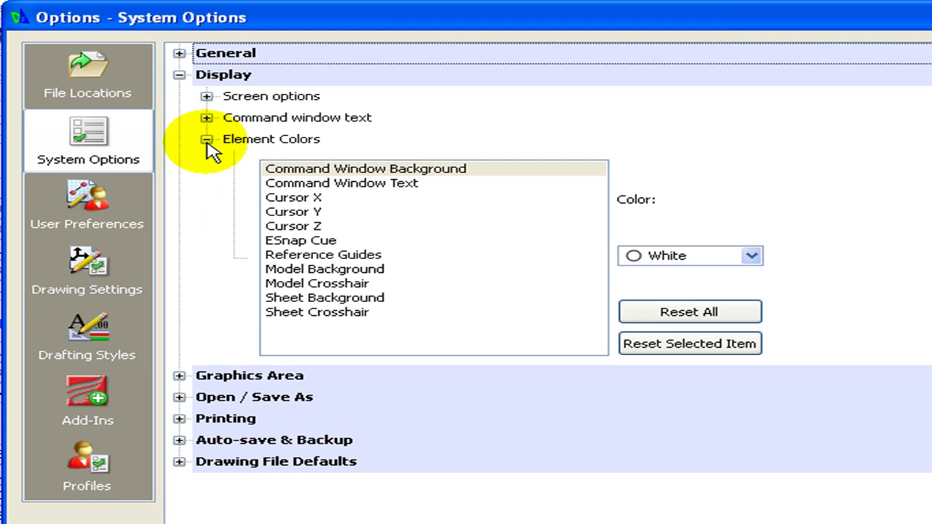
pyautogui.click(274, 241)
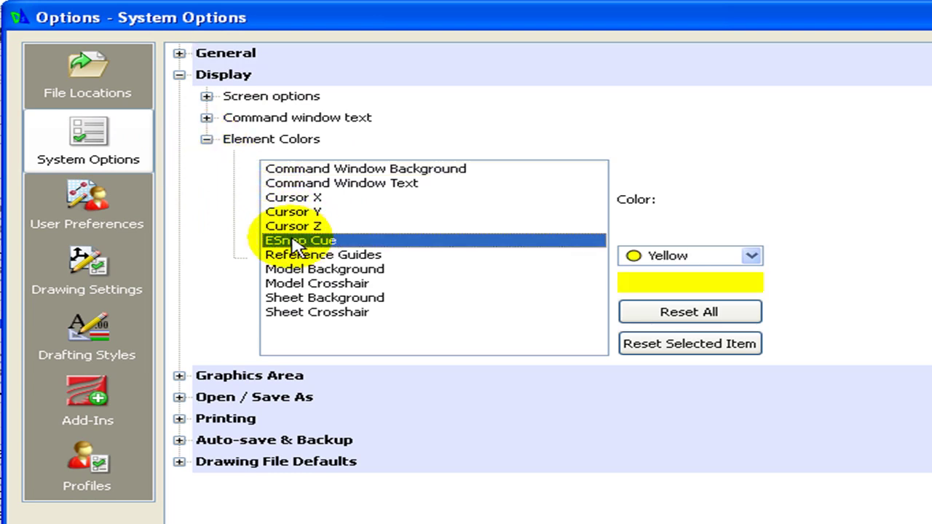
pyautogui.click(752, 257)
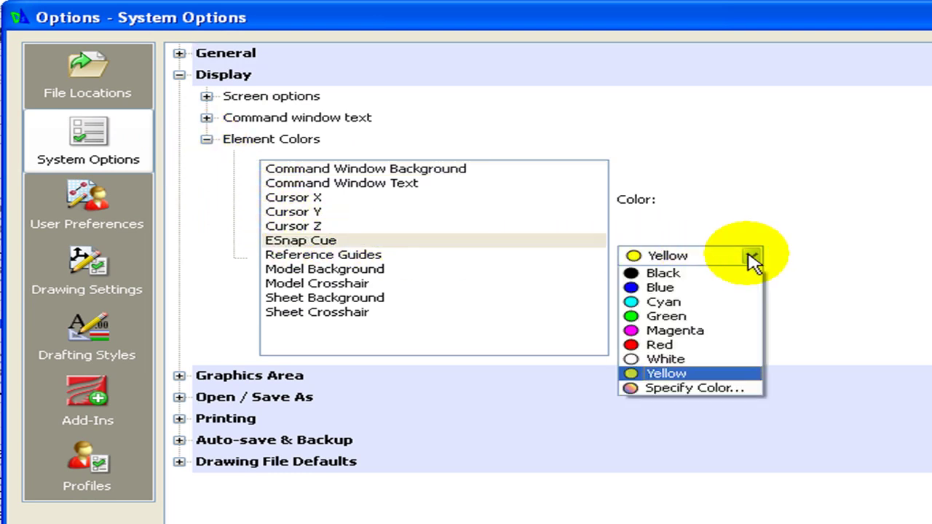
pyautogui.click(693, 288)
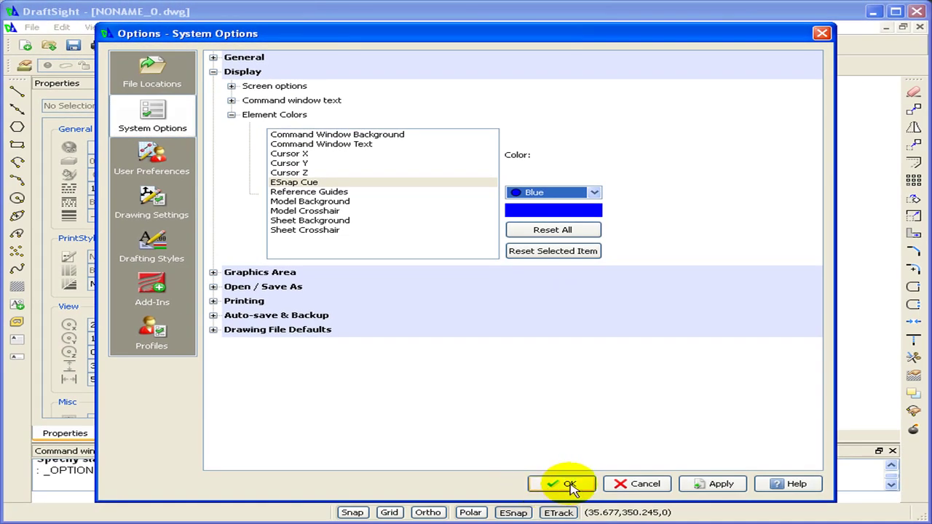
pyautogui.click(568, 484)
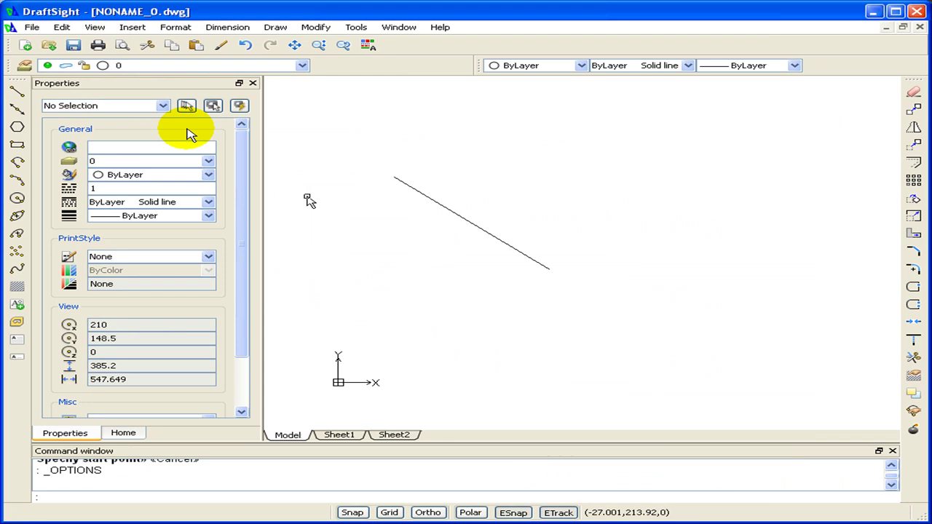
pyautogui.click(17, 91)
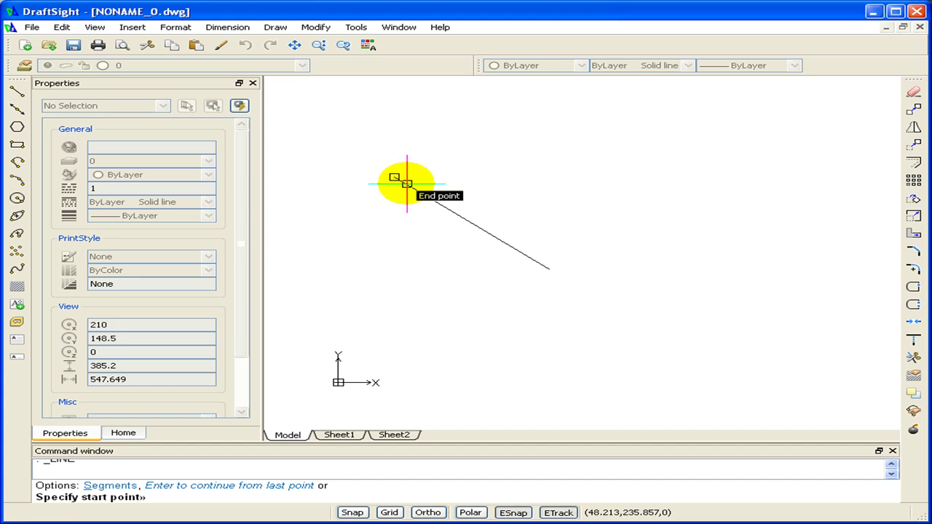
pyautogui.press('Escape')
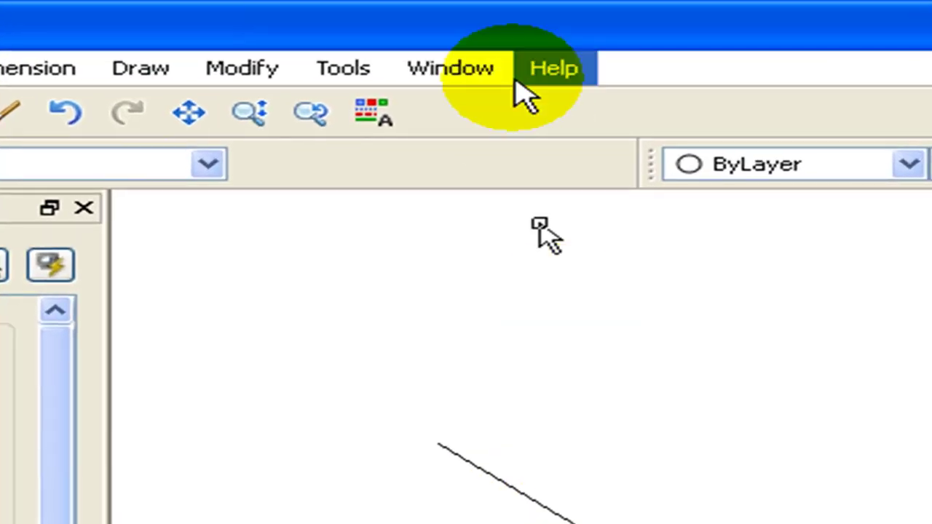
# - Under Graphics Area, enable Display cursor as crosshair and change Pointer size from 5 to 100
pyautogui.click(343, 69)
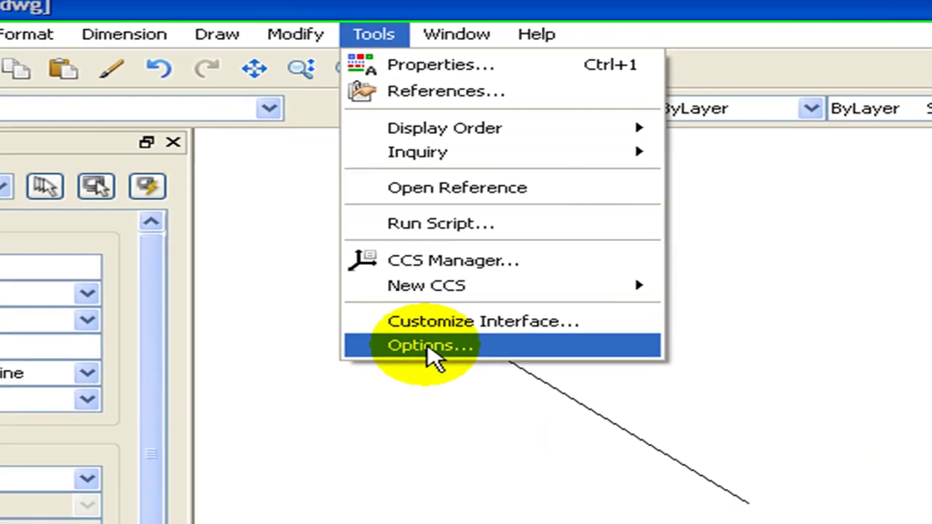
pyautogui.click(412, 472)
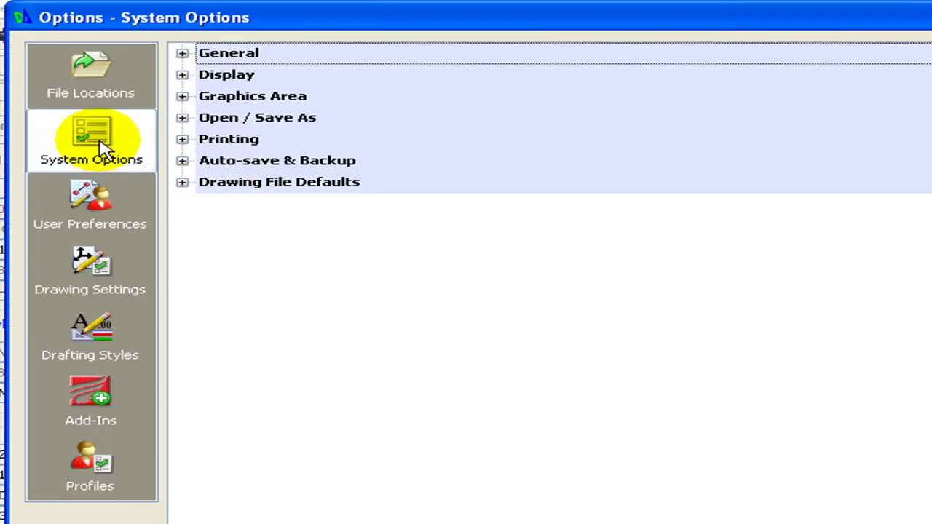
pyautogui.click(183, 96)
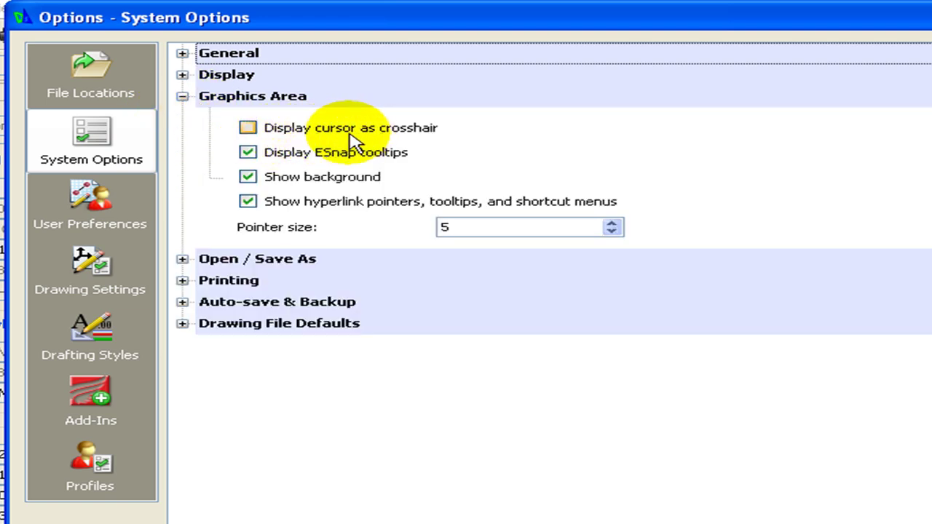
pyautogui.click(249, 128)
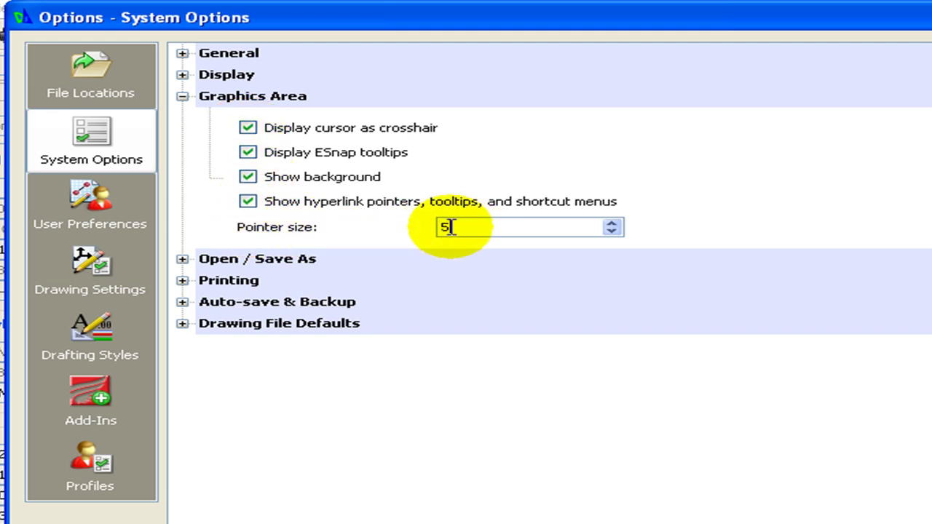
pyautogui.moveTo(451, 227); pyautogui.dragTo(398, 231)
pyautogui.write('100')
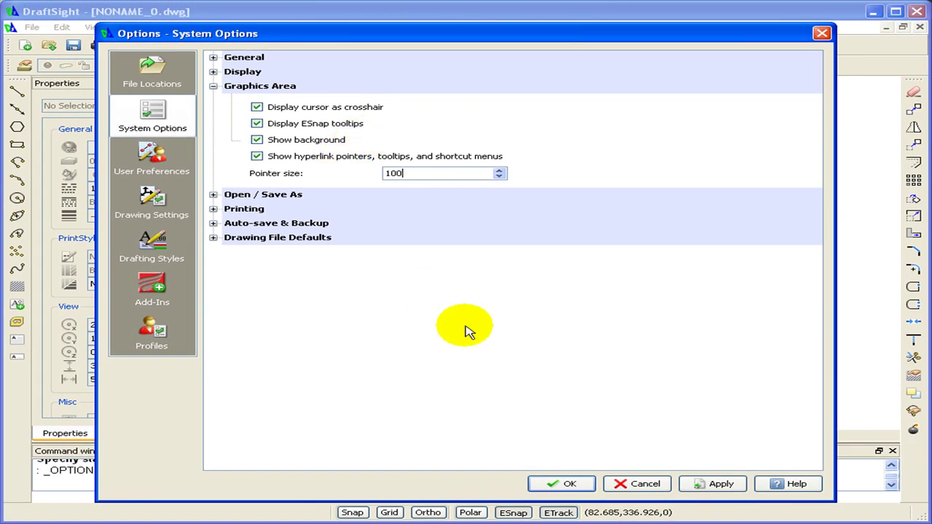
# - Confirm the Options dialog so the cursor becomes a full-screen crosshair
pyautogui.click(559, 483)
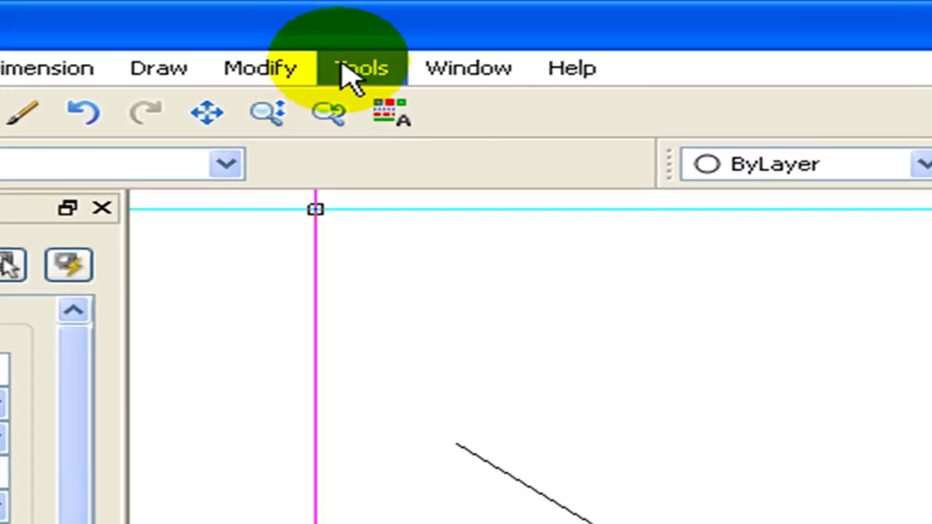
# - Increase the SelectionBox size slider under Drafting Options > Entity Selection and apply the change
pyautogui.click(355, 28)
pyautogui.click(408, 472)
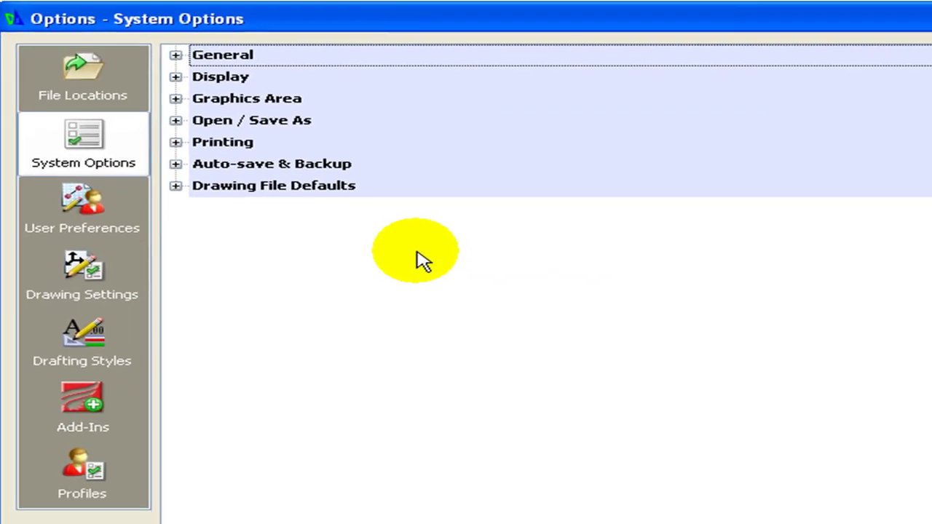
pyautogui.click(86, 206)
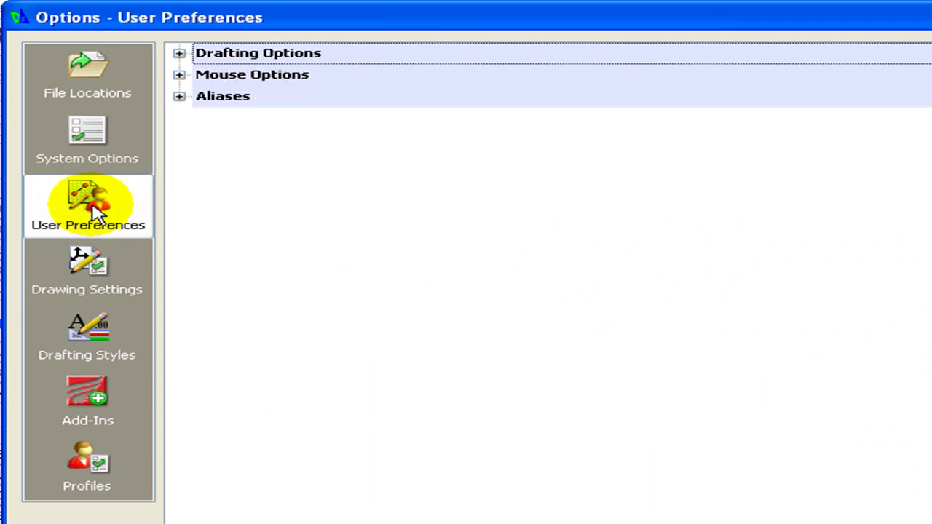
pyautogui.click(179, 54)
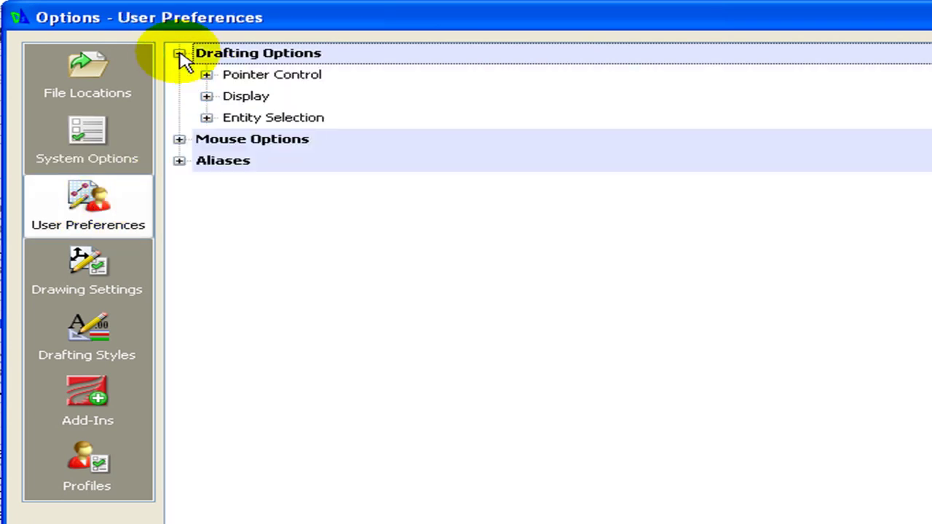
pyautogui.click(207, 117)
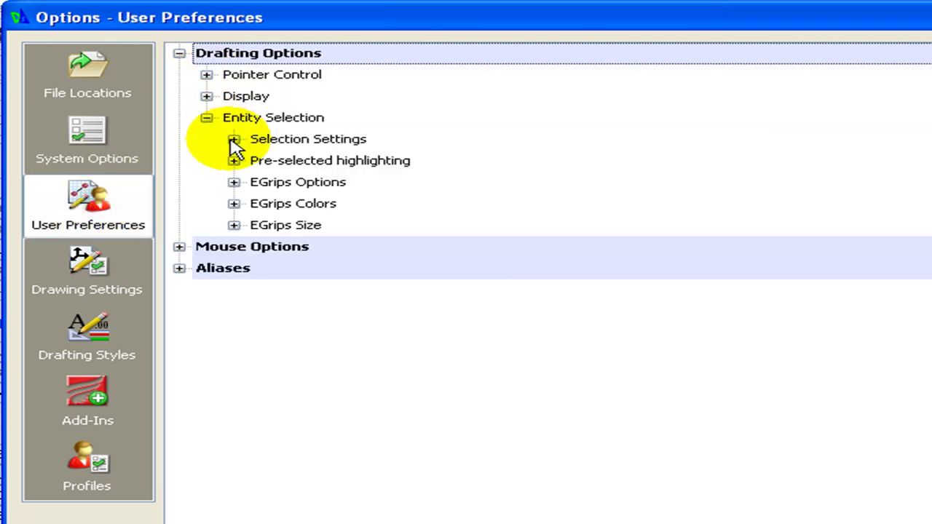
pyautogui.click(233, 139)
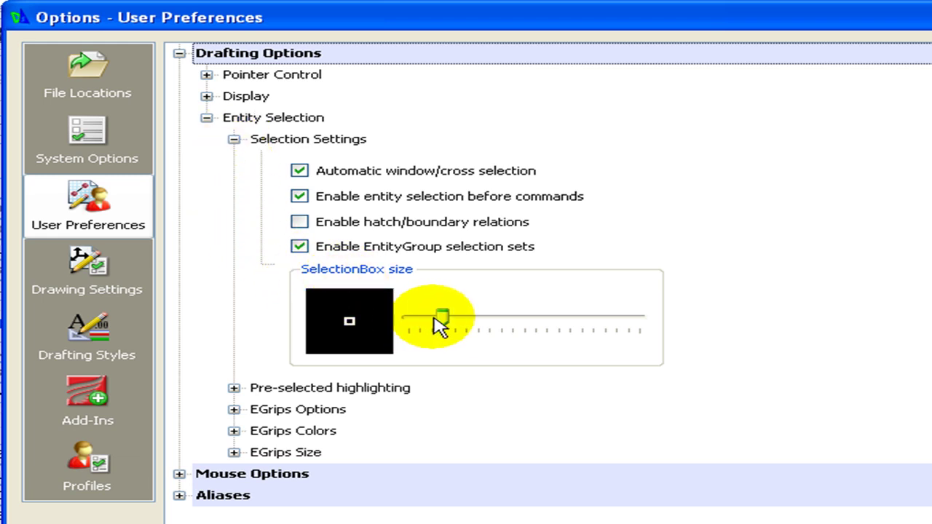
pyautogui.moveTo(444, 318); pyautogui.dragTo(464, 316)
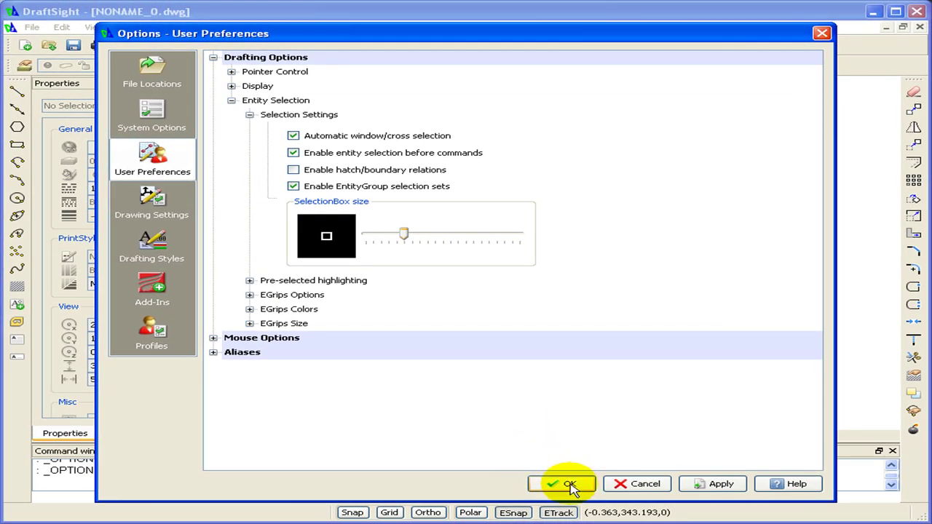
pyautogui.click(550, 480)
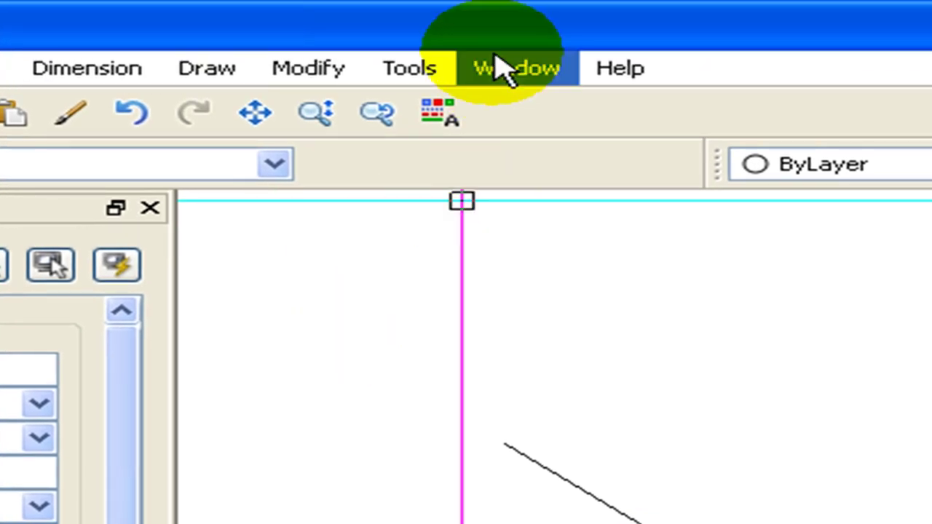
# - Enter 'DraftSight' as the Command line text under Display > Command window text
pyautogui.click(410, 68)
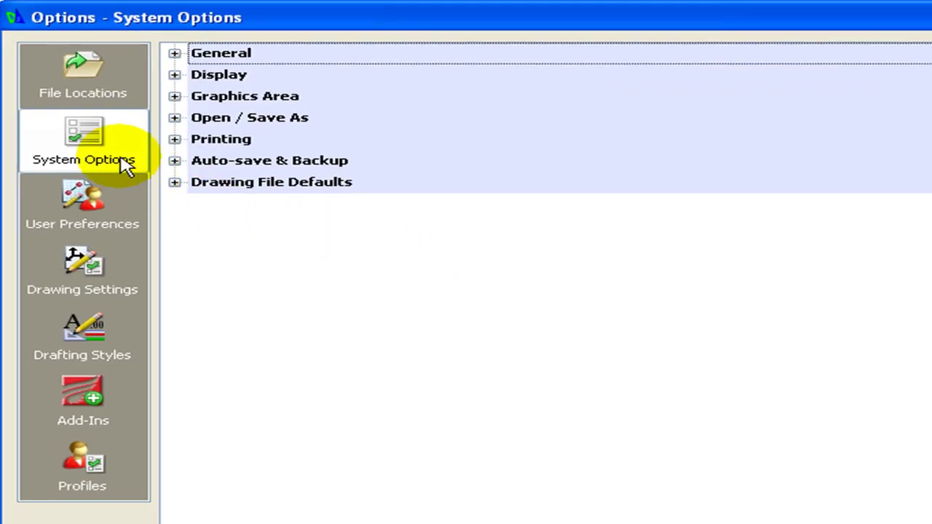
pyautogui.click(174, 74)
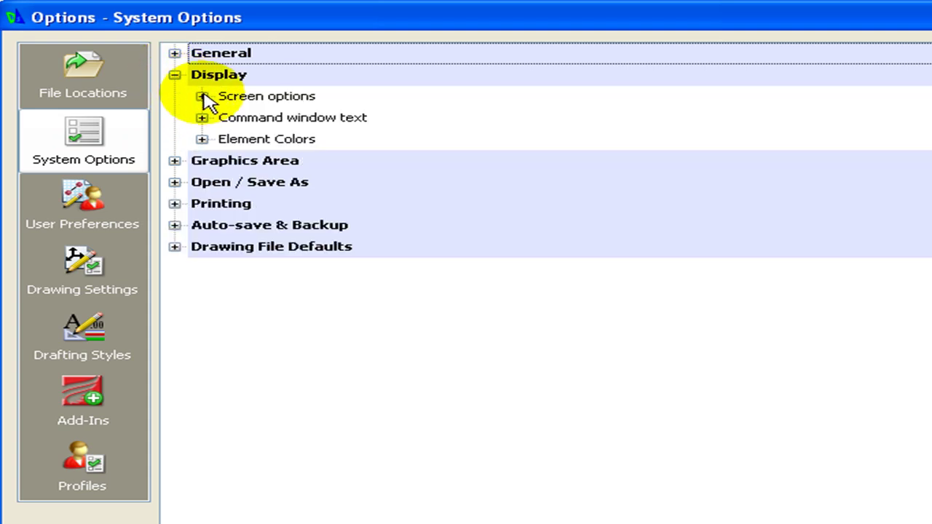
pyautogui.click(202, 97)
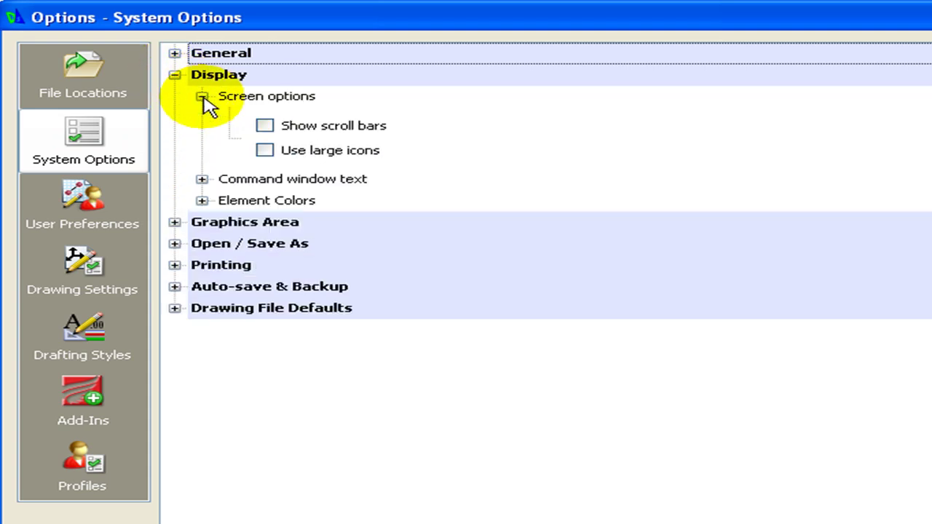
pyautogui.click(202, 179)
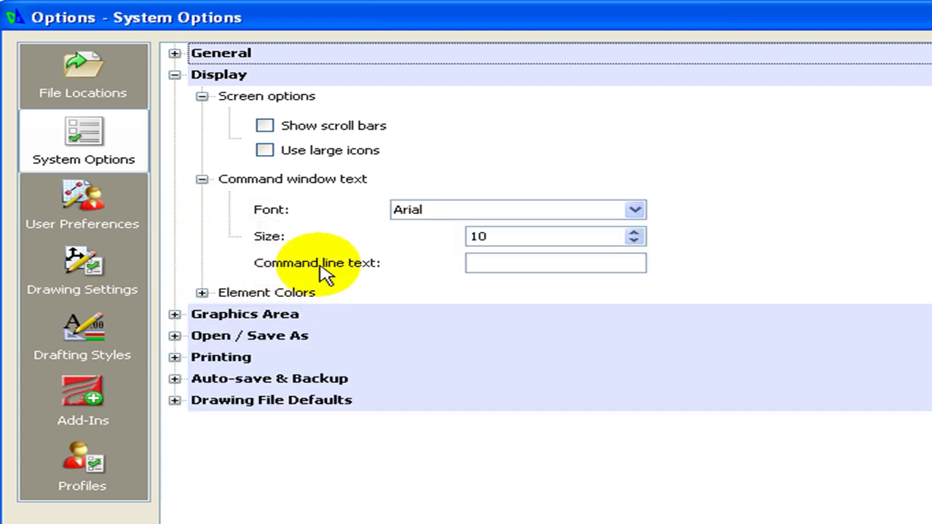
pyautogui.click(526, 263)
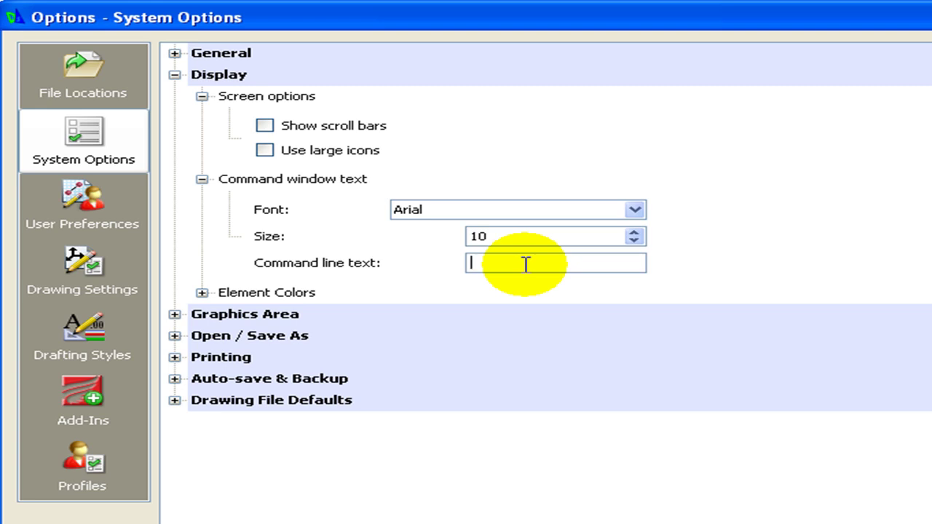
pyautogui.write('DraftS')
pyautogui.write('ign')
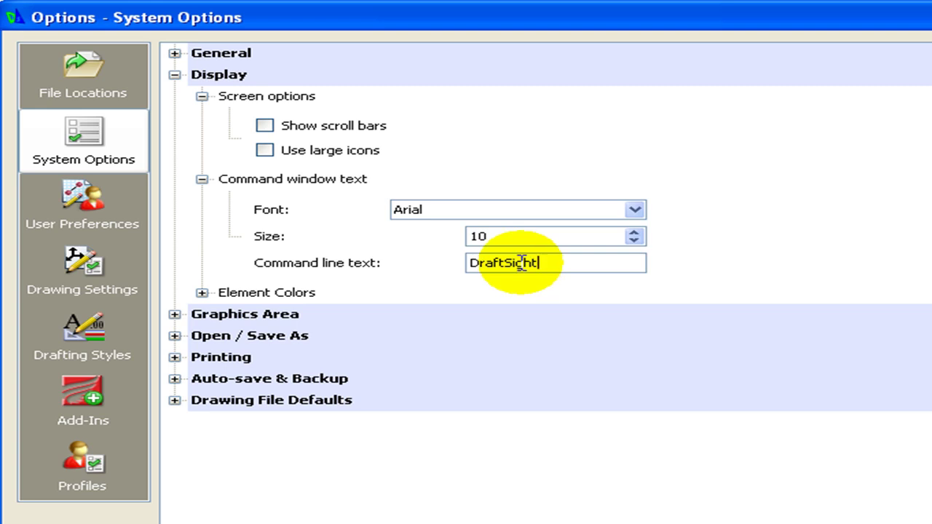
# - Choose the CityBlueprint font for the command window text and raise its size to 14
pyautogui.click(634, 211)
pyautogui.scroll(-6, 599, 313)
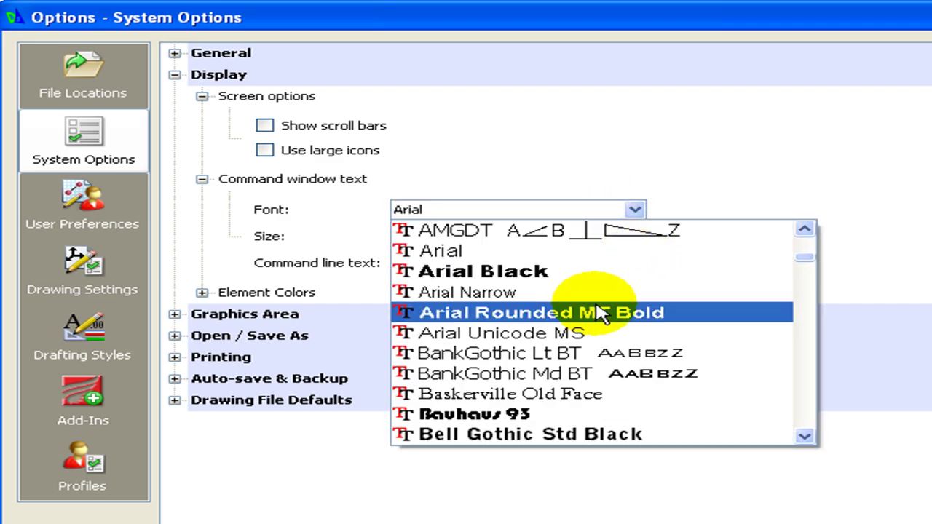
pyautogui.scroll(-7, 588, 317)
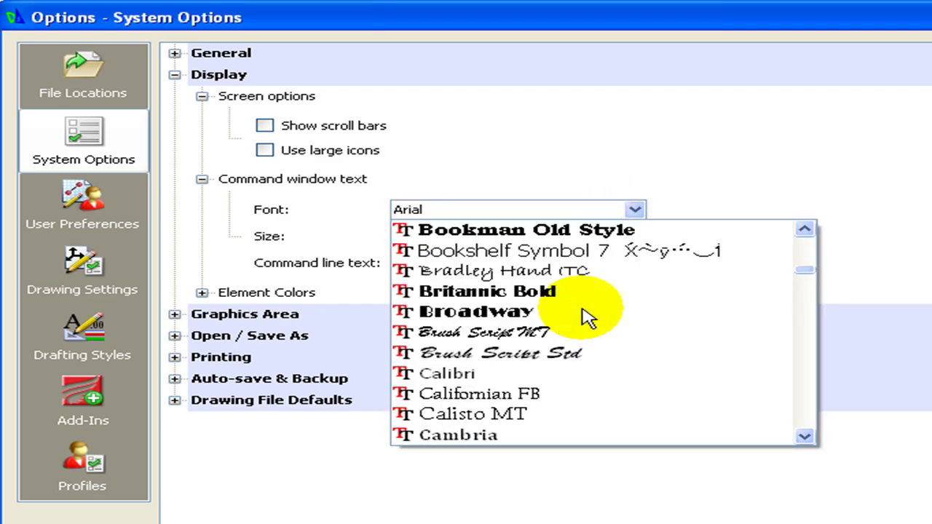
pyautogui.scroll(-2, 586, 319)
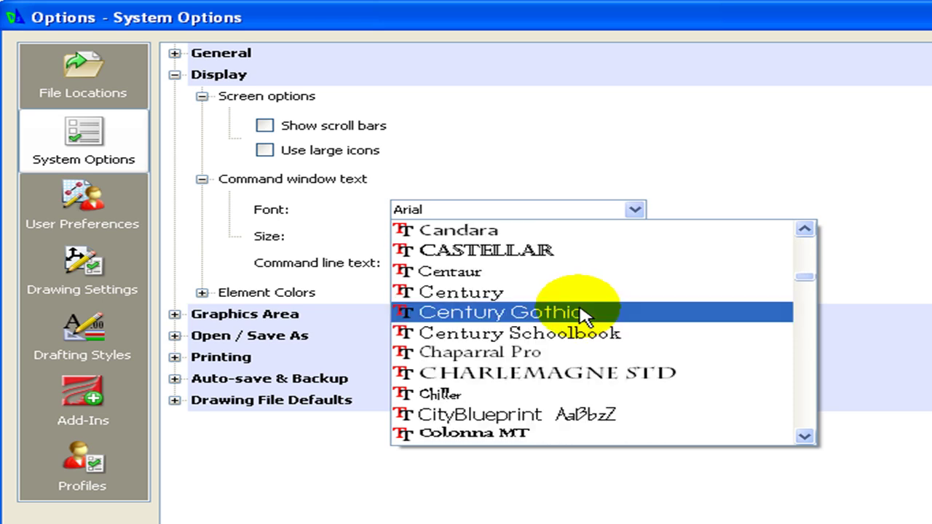
pyautogui.scroll(-1, 575, 321)
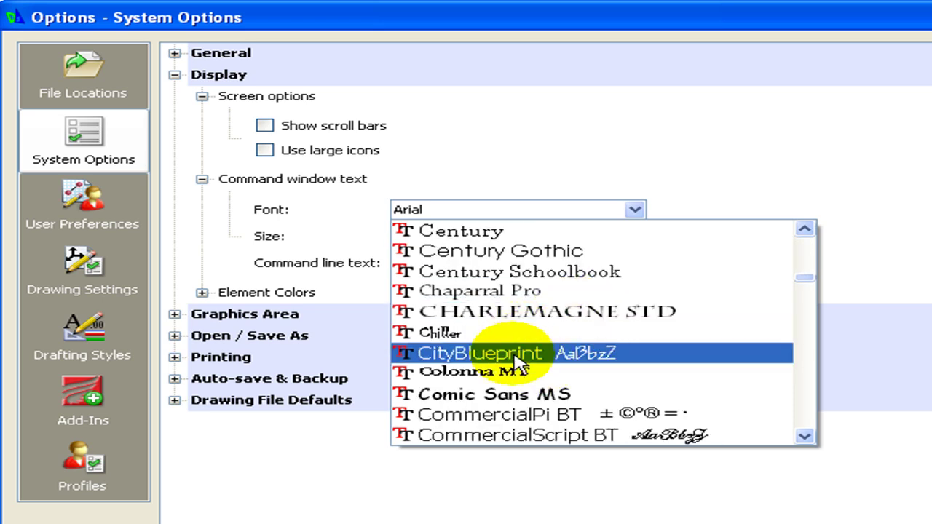
pyautogui.click(546, 357)
pyautogui.click(635, 232)
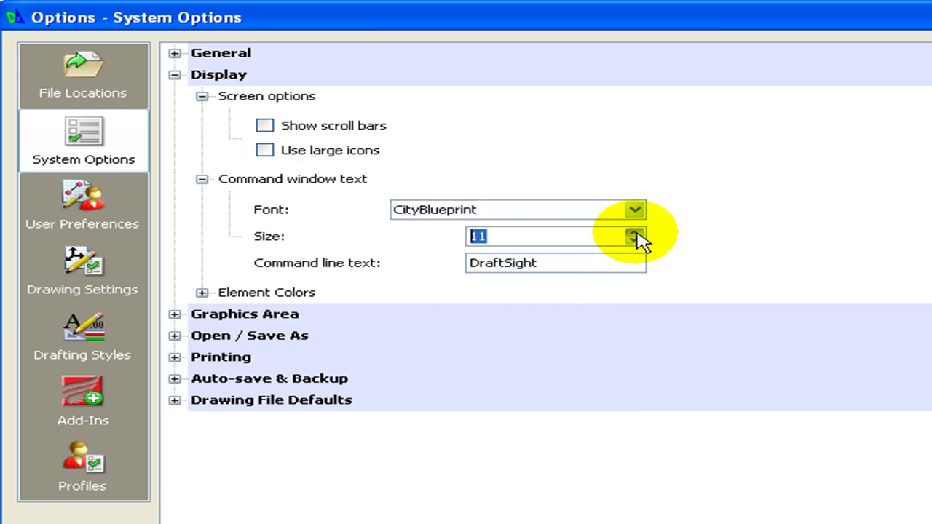
pyautogui.click(635, 232)
pyautogui.click(636, 232)
pyautogui.click(635, 231)
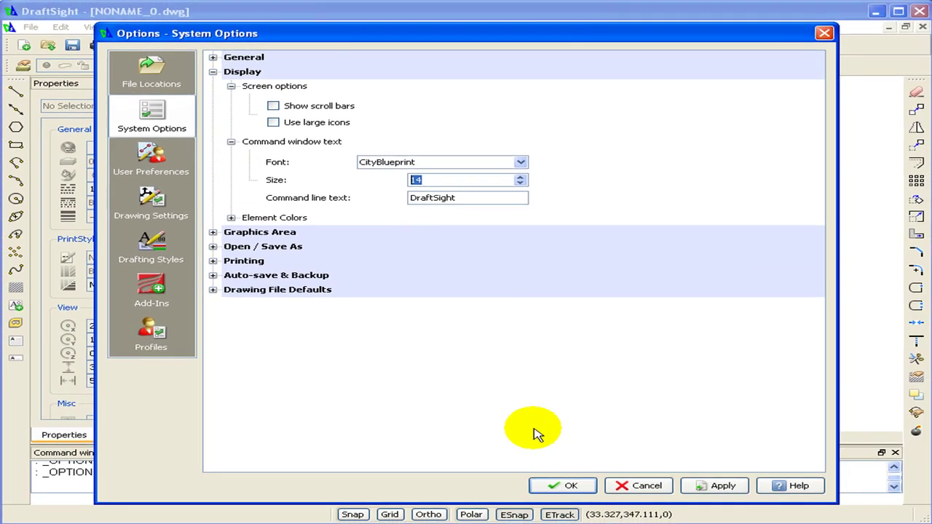
# - Confirm Options so the command window shows a 'DraftSight:' prompt in CityBlueprint
pyautogui.click(563, 486)
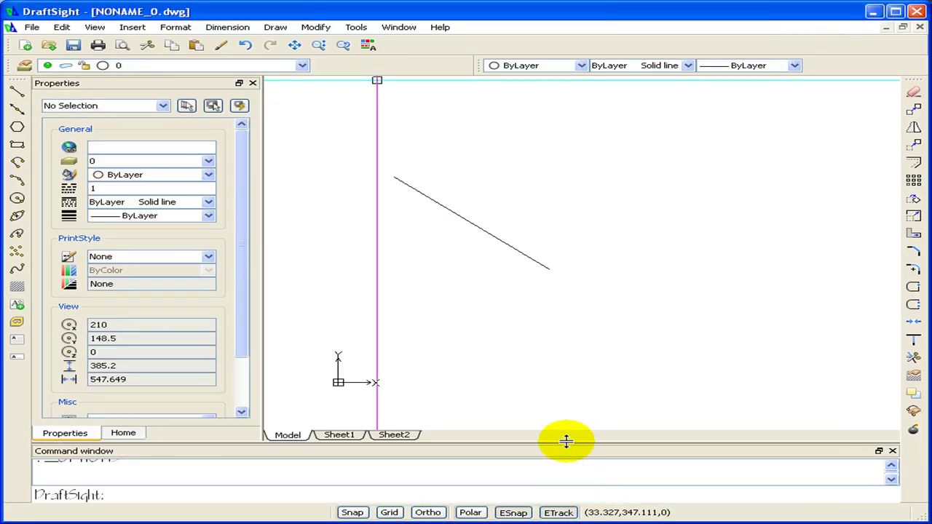